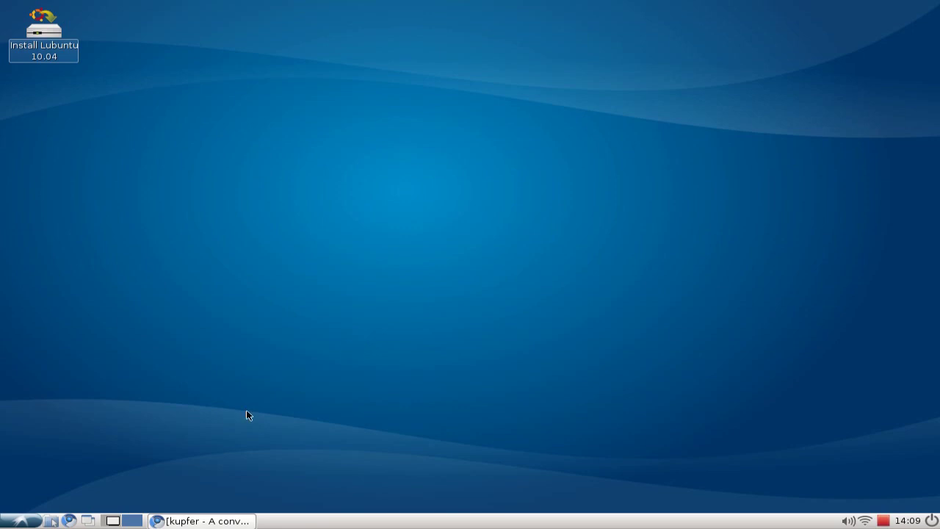
Launch Synaptic Package Manager and search for kupfer, which shows as installed.
left_click(20, 521)
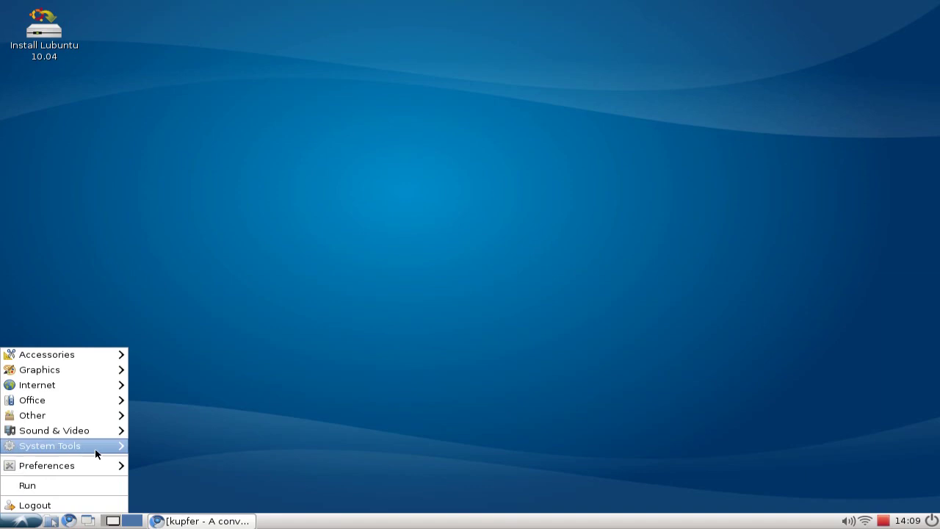
mouse_move(46, 465)
left_click(191, 490)
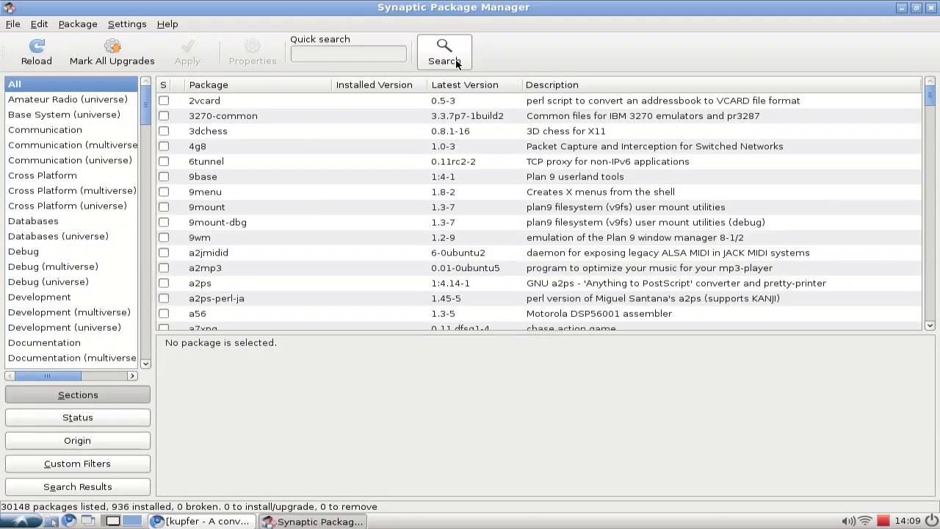
left_click(450, 60)
type("kupfer")
key("Return")
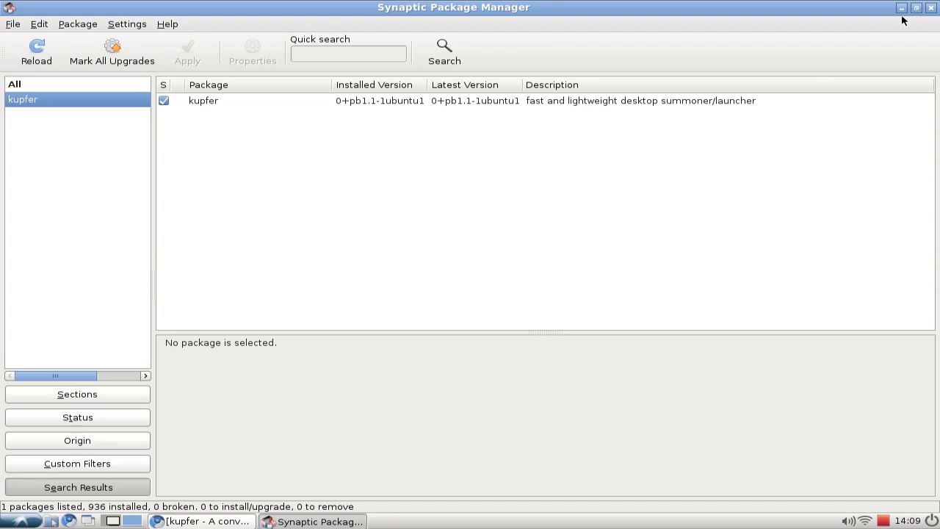
Close Synaptic and start Kupfer from Menu > Accessories.
left_click(930, 8)
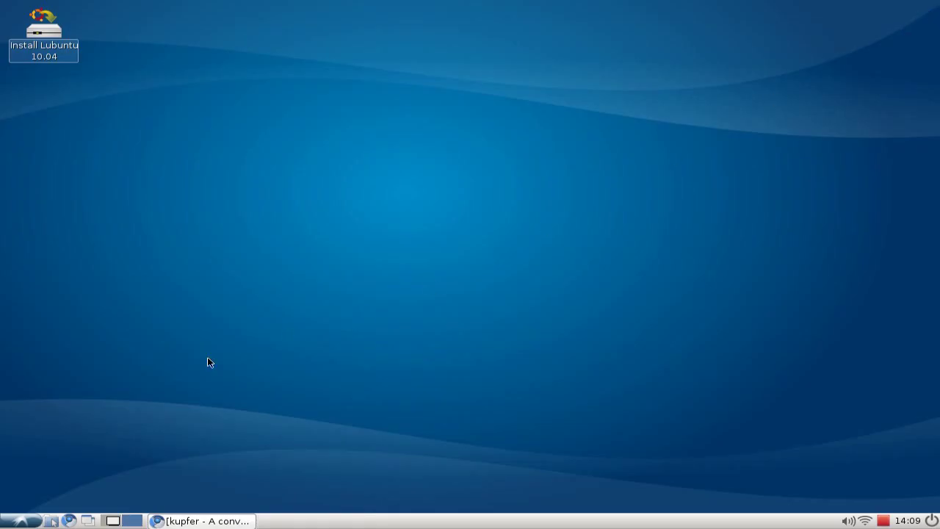
left_click(21, 520)
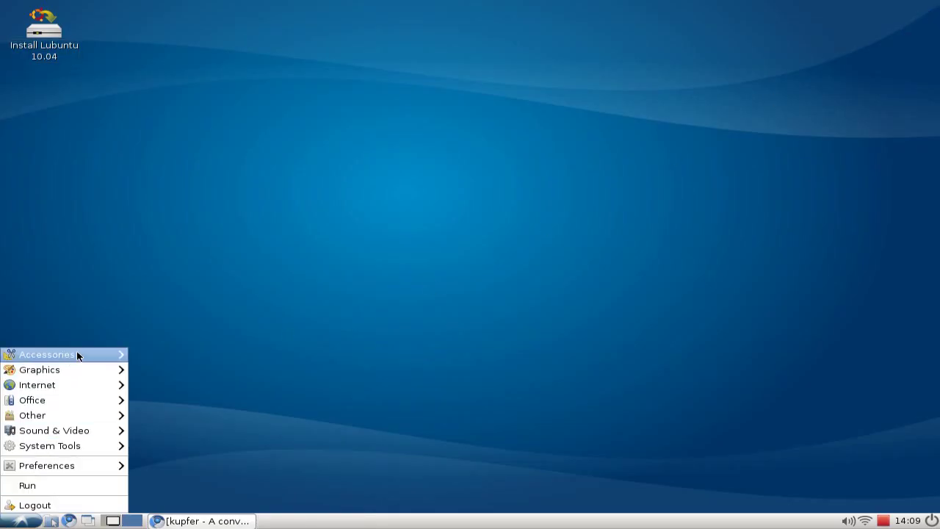
mouse_move(46, 354)
left_click(206, 401)
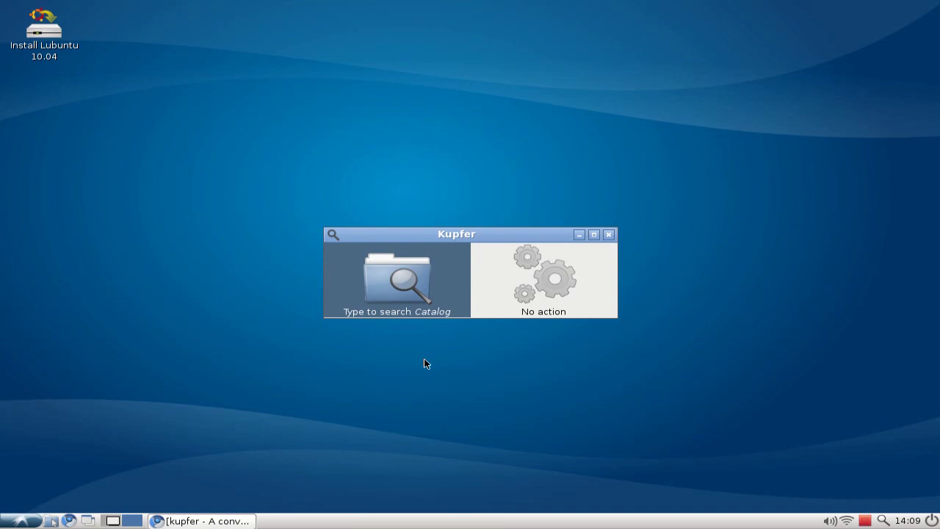
Open Kupfer Preferences via the 'prefe' match, then summon and dismiss the launcher.
type("prefe")
key("Return")
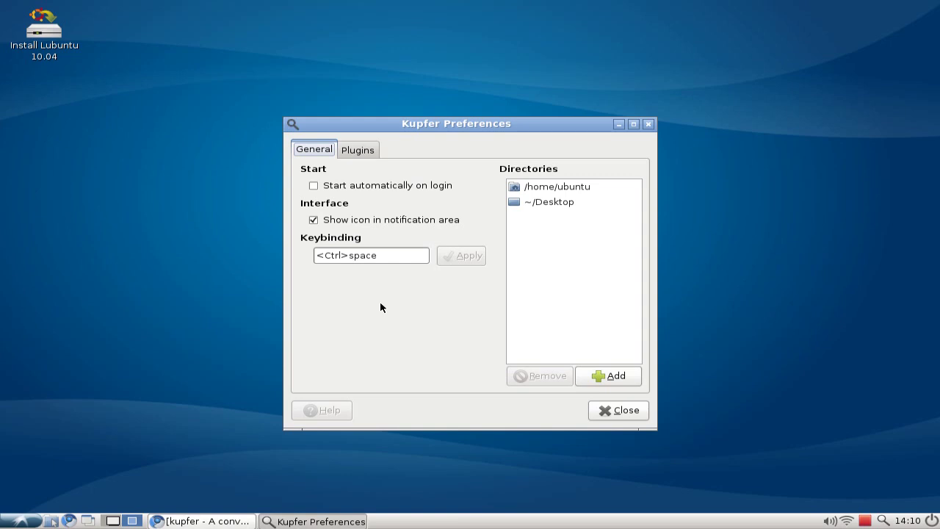
key("ctrl+space")
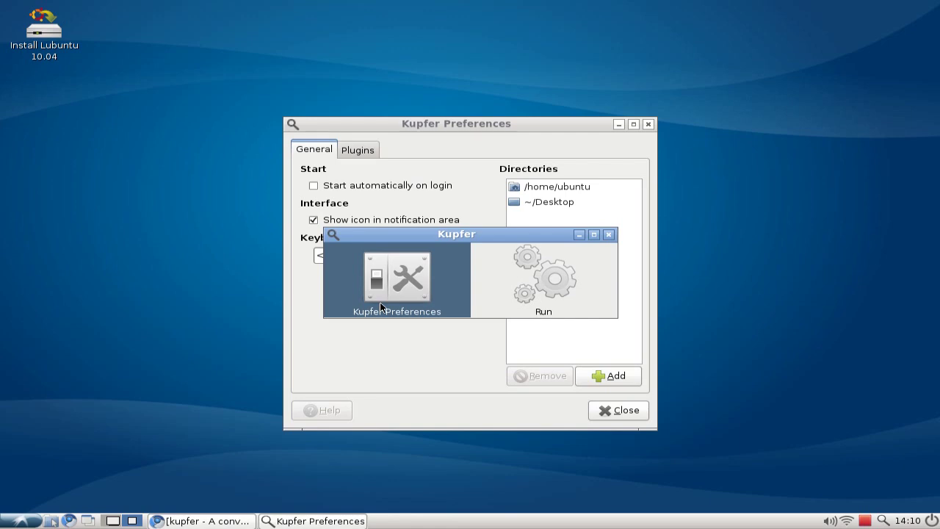
key("Escape")
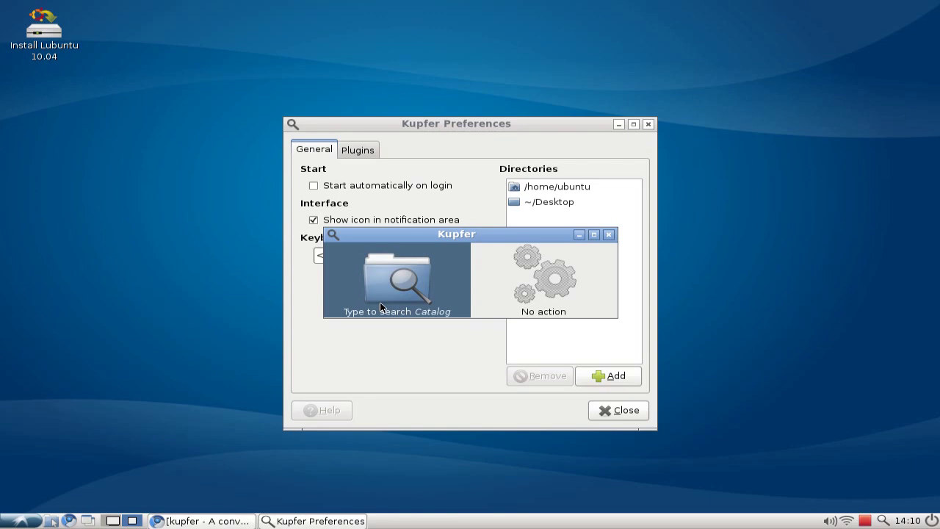
key("Escape")
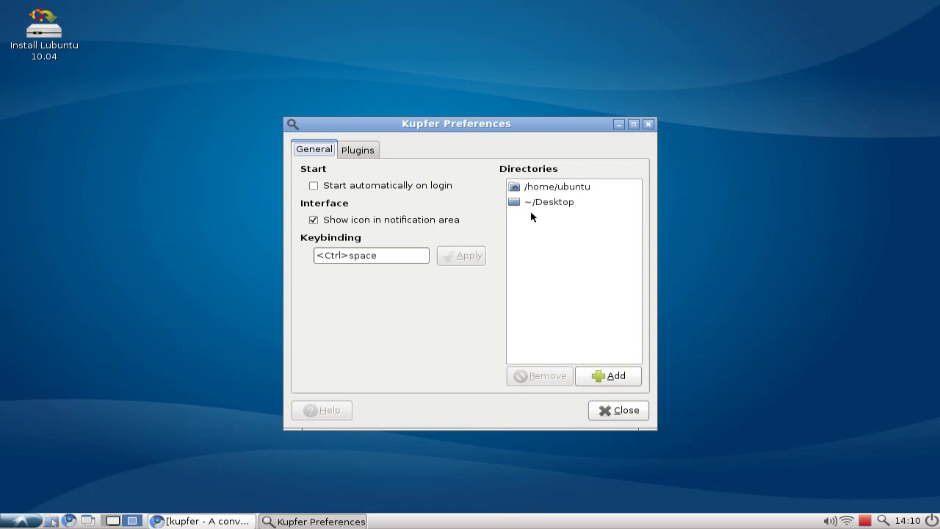
Browse via Kupfer into Music > Lena and open an mp3 in Aqualung.
key("ctrl+space")
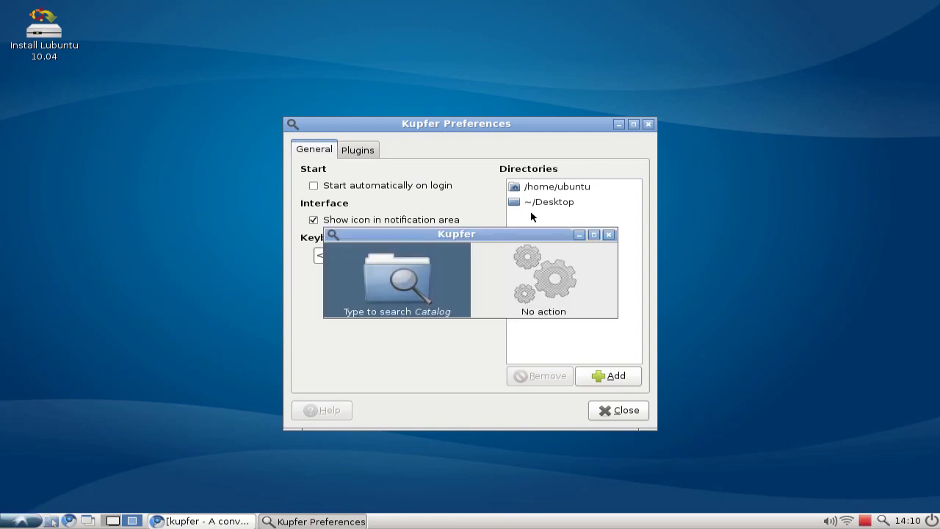
type("m")
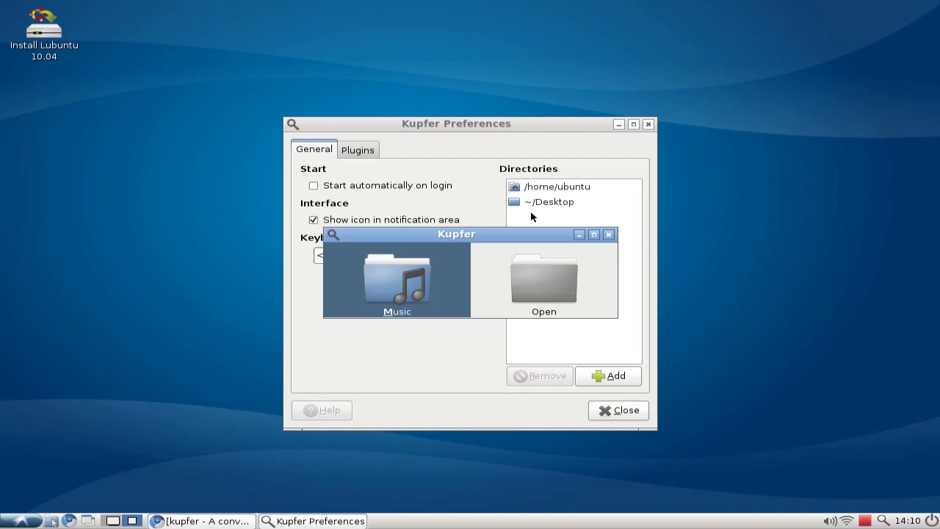
type("usic")
key("Right")
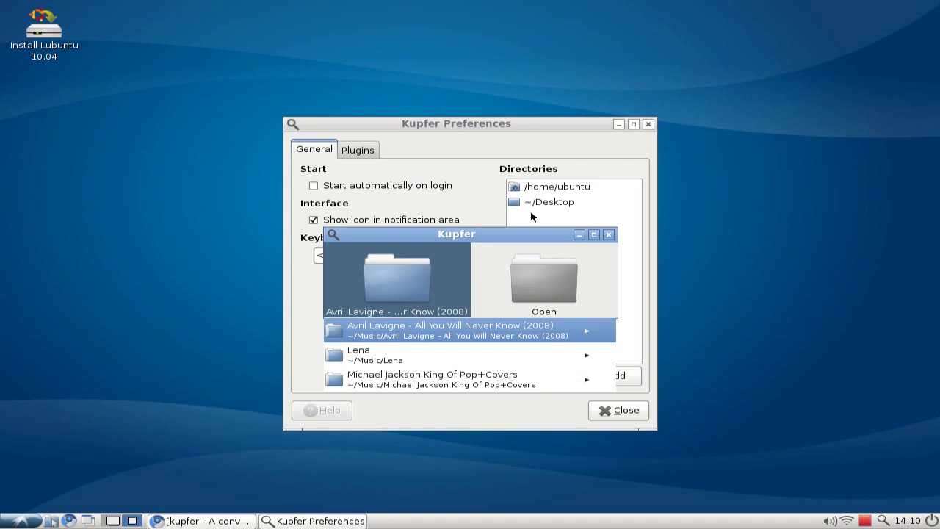
key("Down")
key("Down")
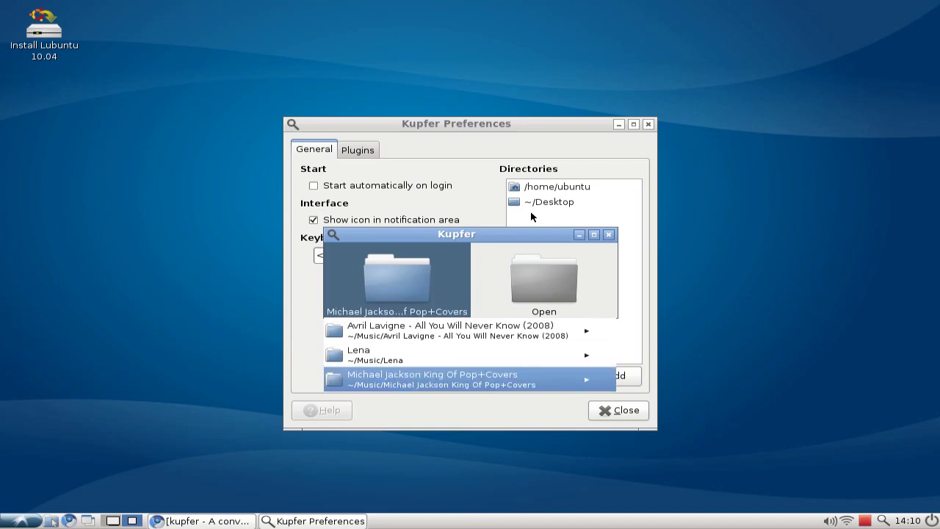
key("Up")
key("Right")
key("Down")
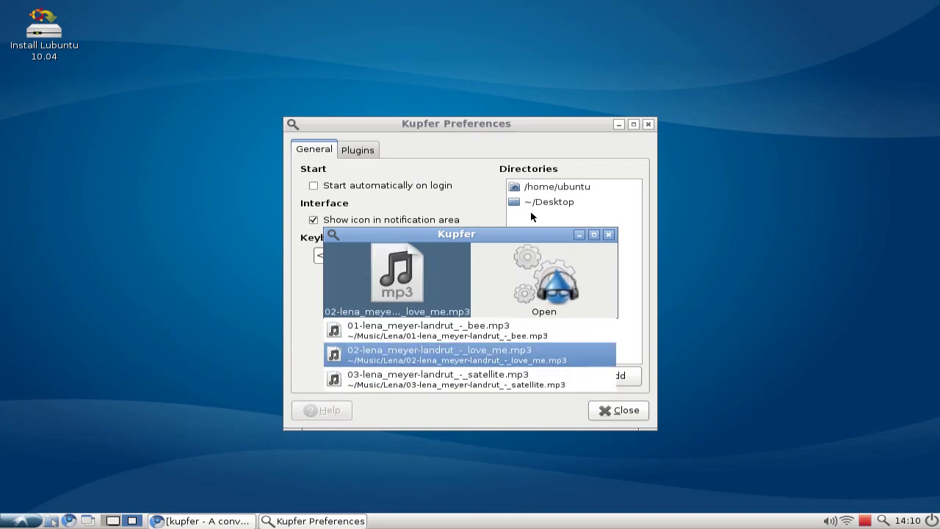
key("Return")
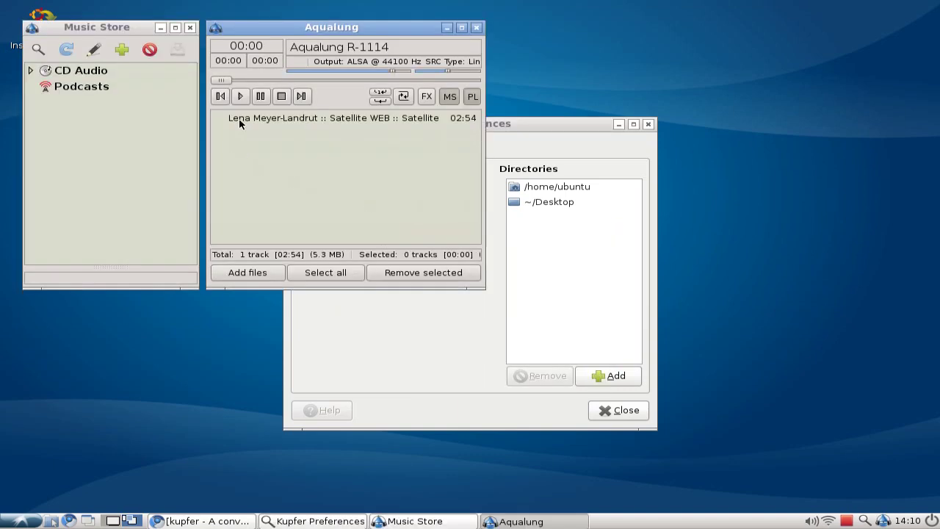
Play the Satellite track briefly, stop it, and remove it from the playlist.
left_click(255, 119)
double_click(255, 119)
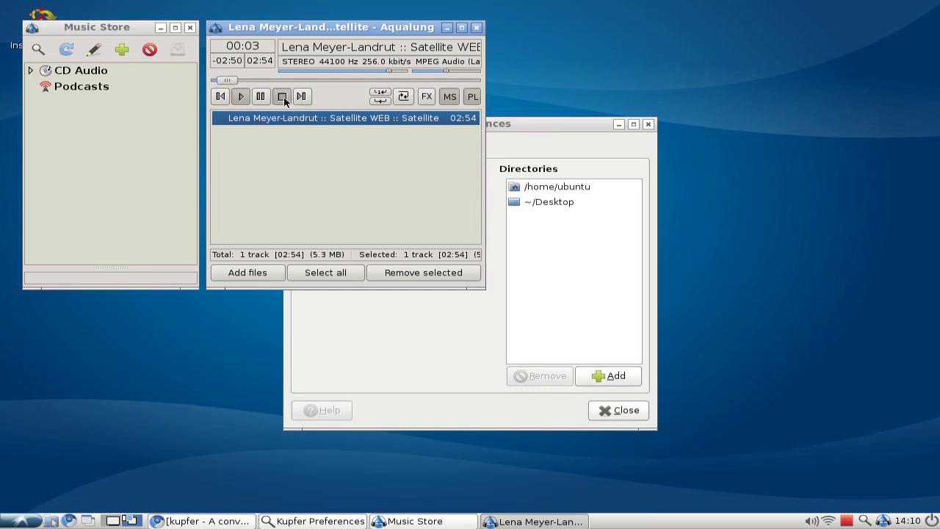
left_click(282, 97)
key("Delete")
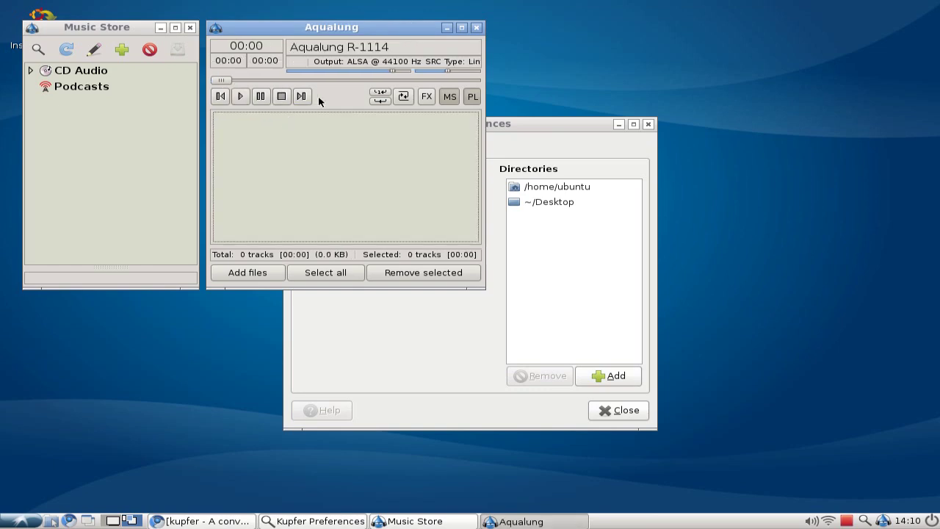
right_click(881, 520)
Quit Aqualung from its tray icon menu.
left_click(874, 503)
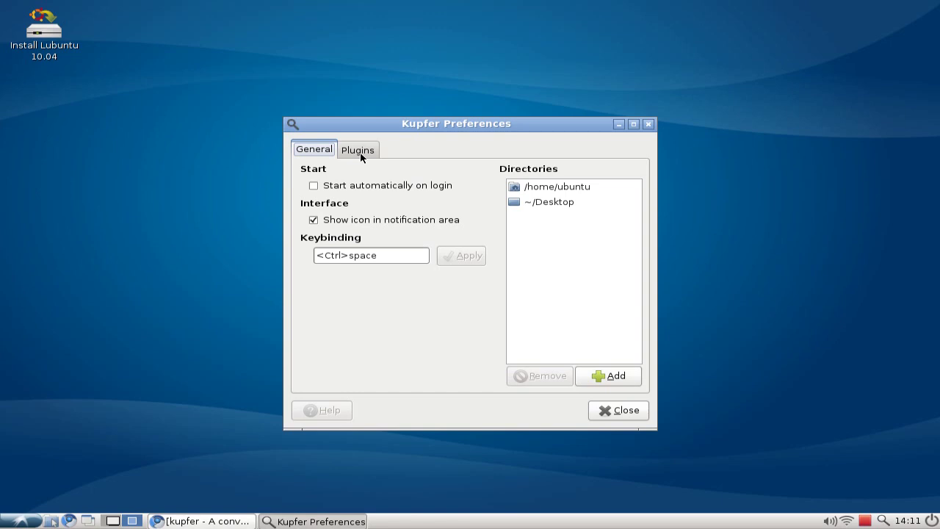
Show the plugin list and view Abiword, APT, then Calculator plugin details.
left_click(360, 158)
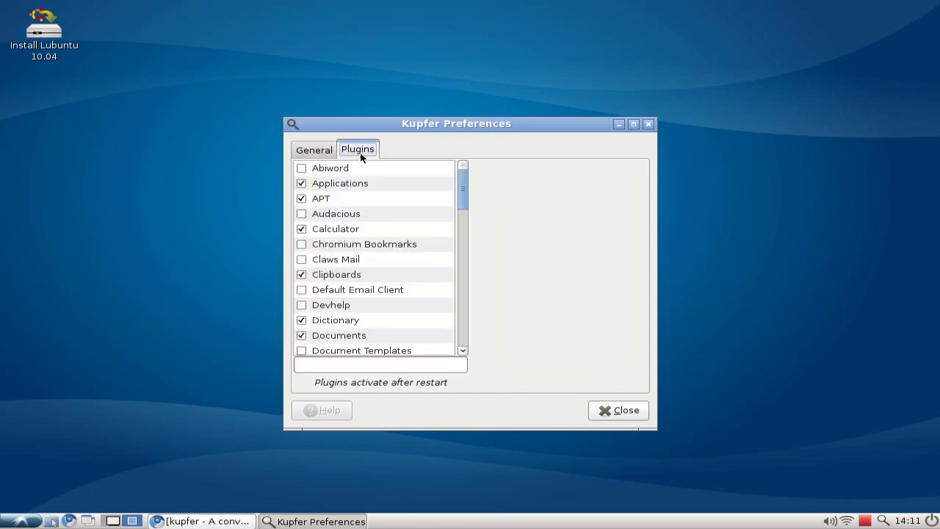
left_click(399, 170)
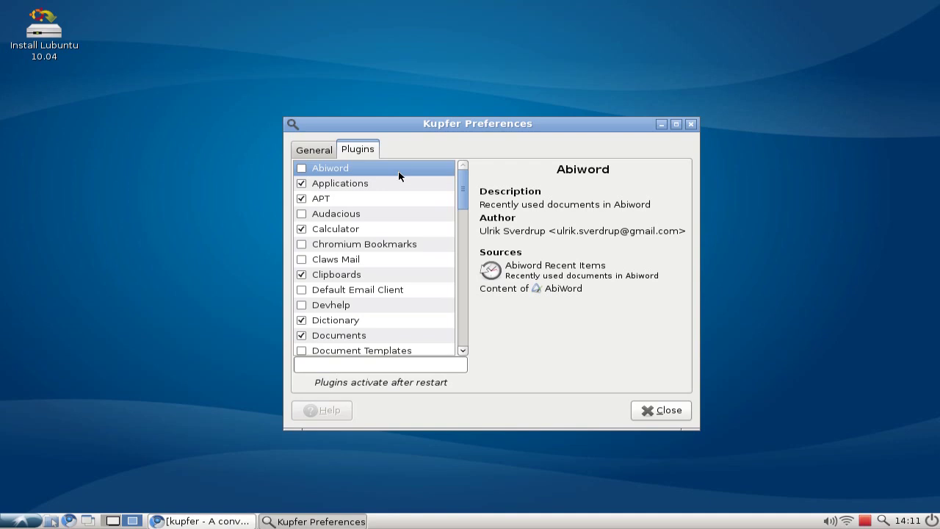
left_click(367, 199)
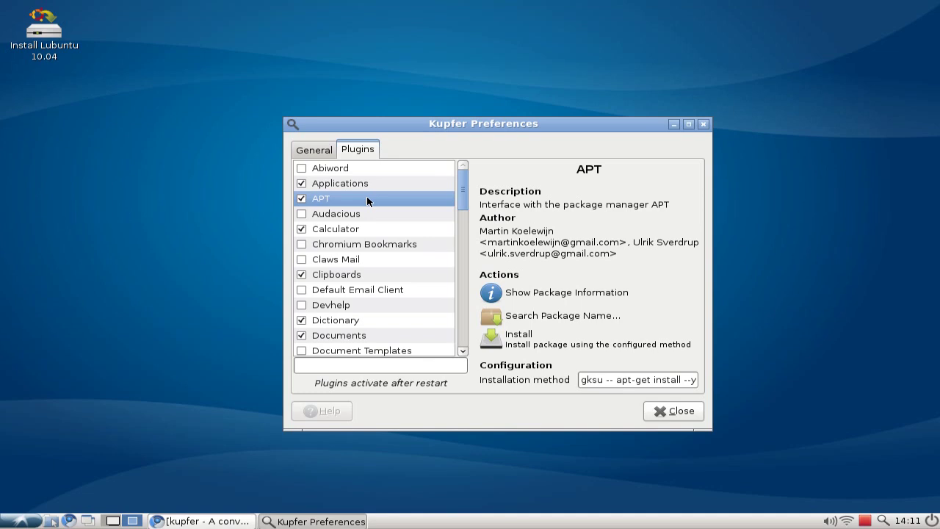
left_click(360, 231)
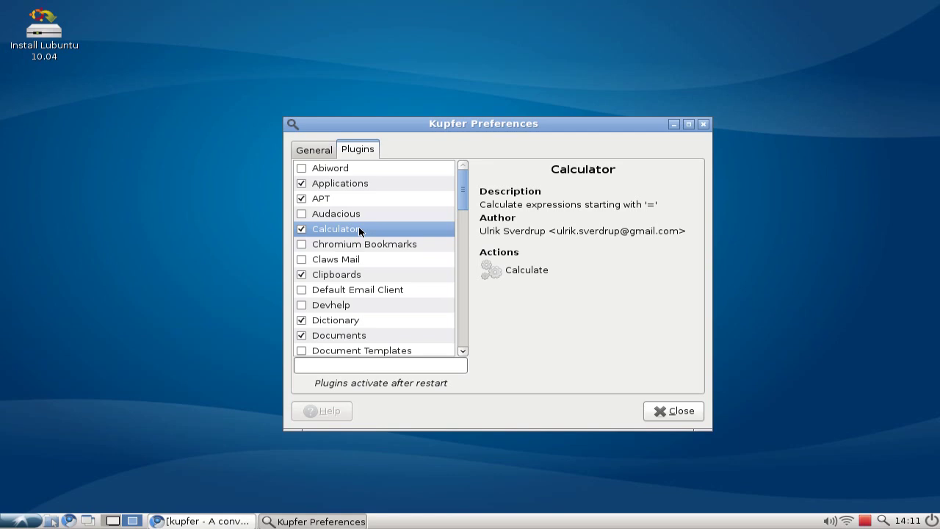
key("ctrl+space")
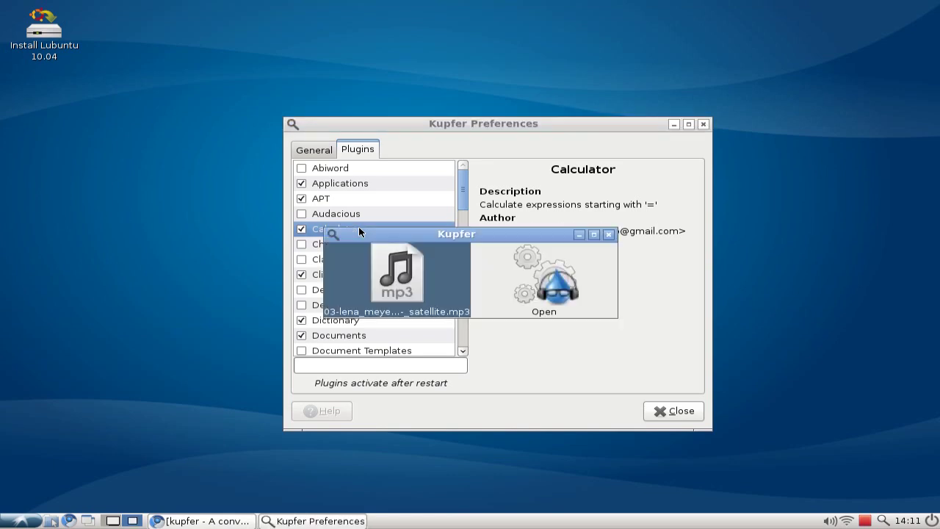
type("=")
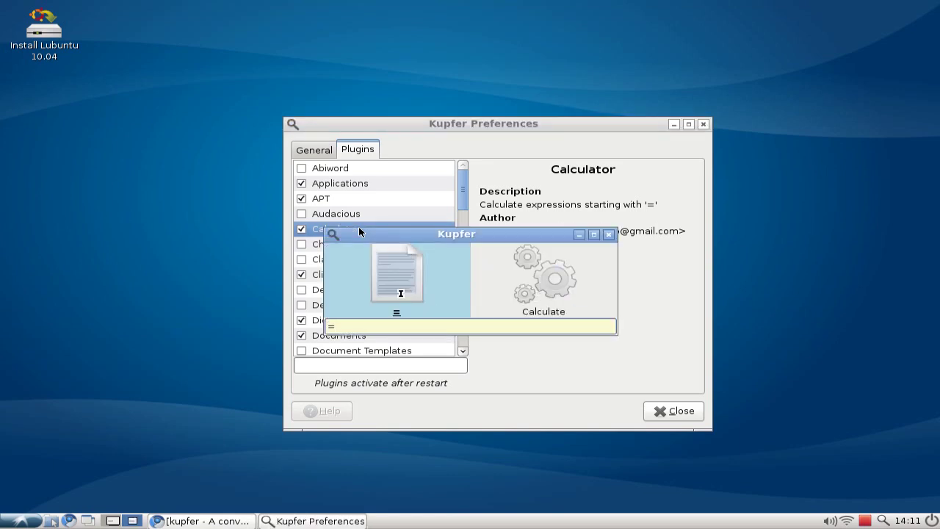
type("4+4")
type("-3")
key("Return")
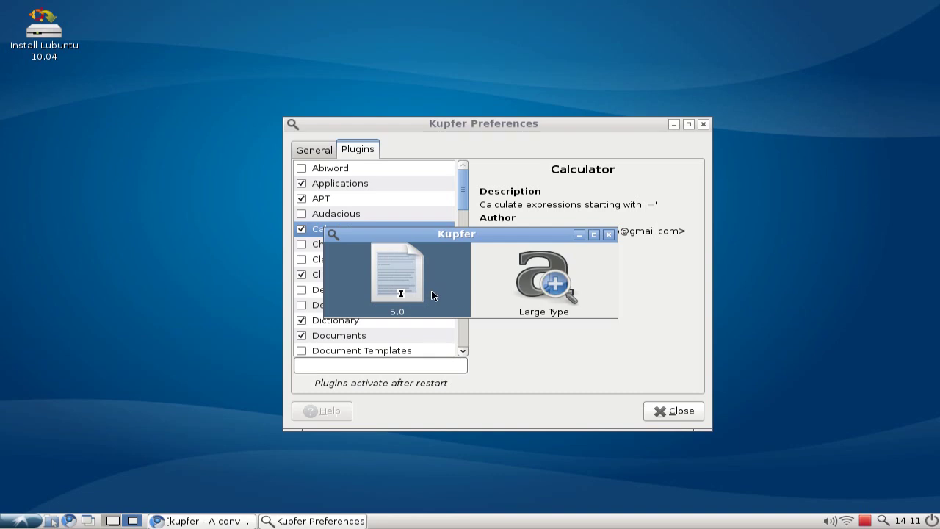
key("Return")
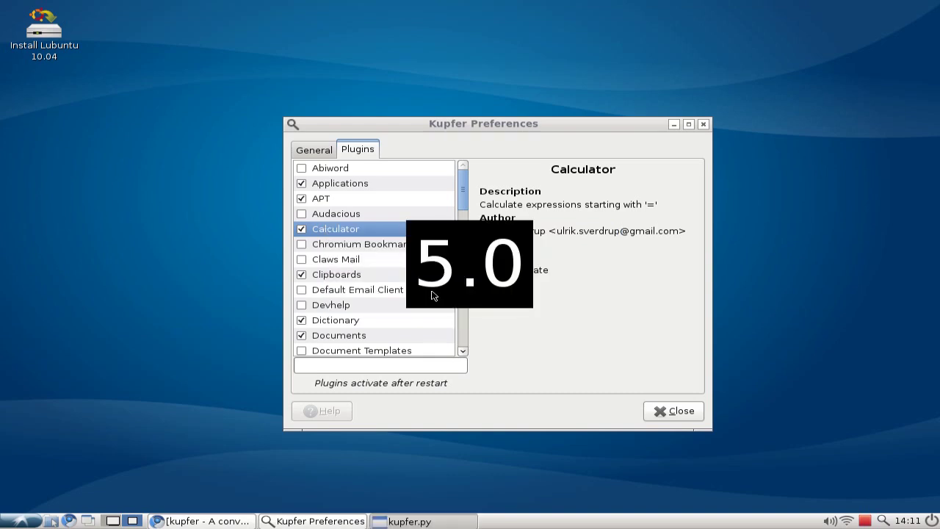
left_click(492, 301)
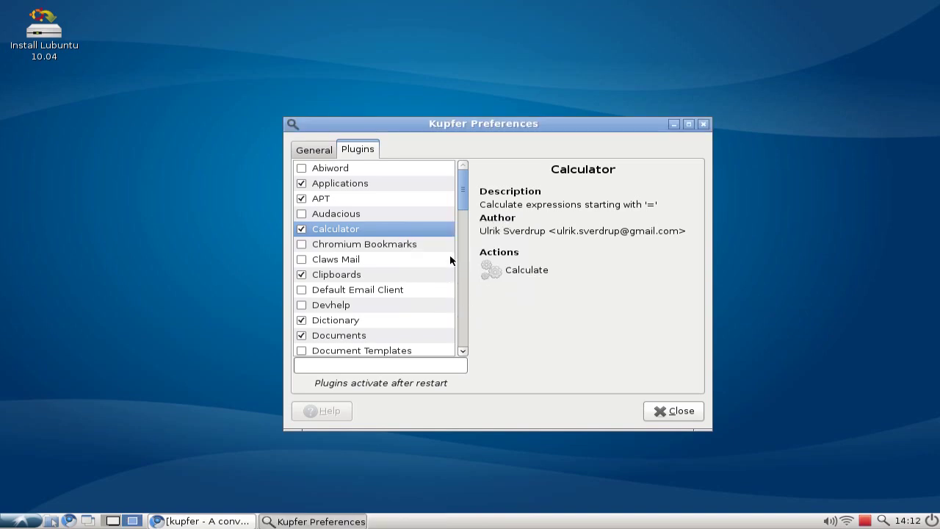
View details of Chromium Bookmarks, Claws Mail, Clipboards, Dictionary and Documents plugins.
left_click(407, 247)
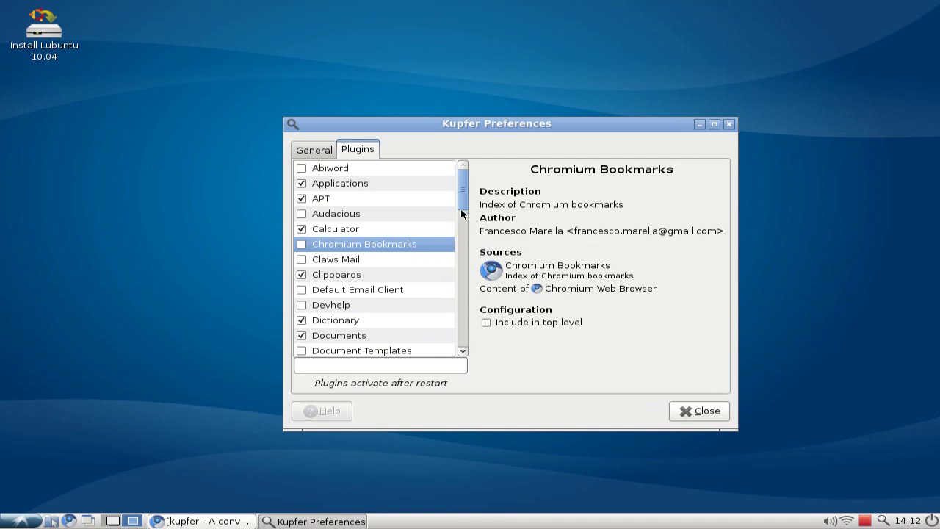
left_click_drag(462, 203, 460, 213)
left_click(389, 211)
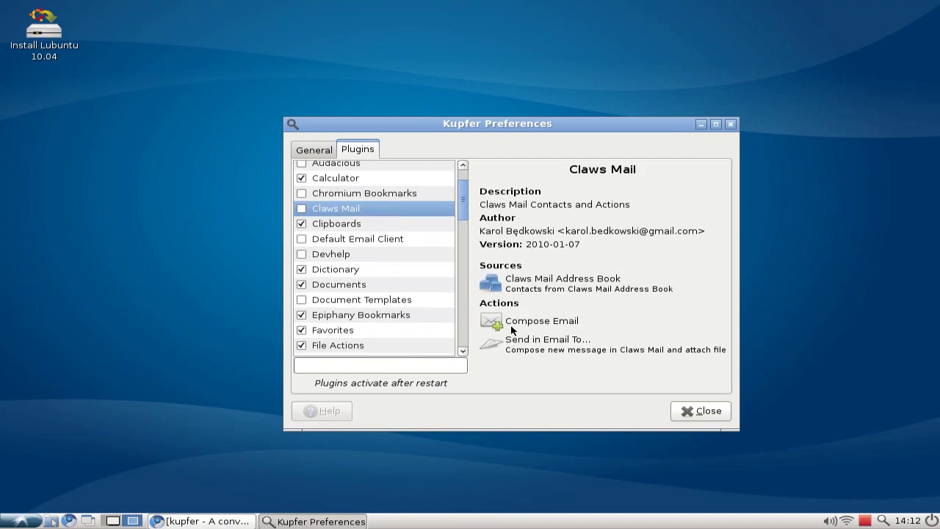
left_click(402, 224)
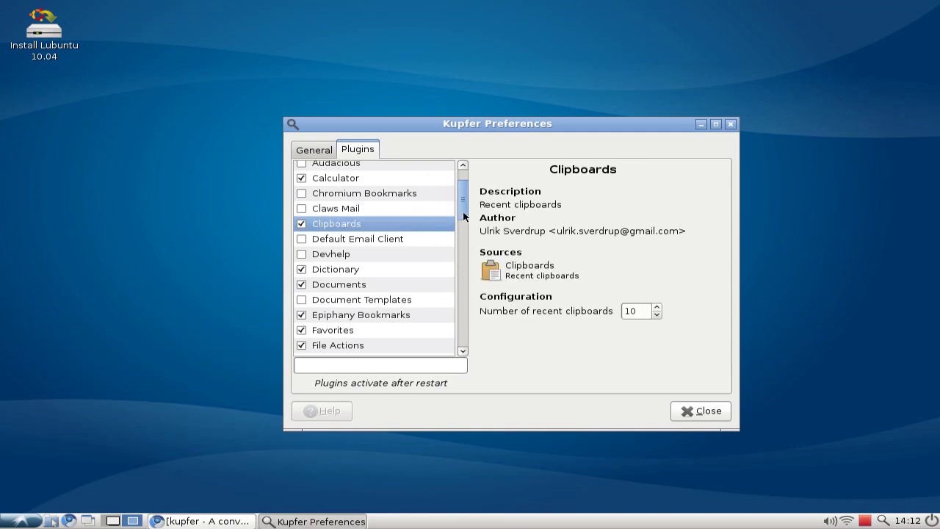
scroll(464, 213, "down", 1)
scroll(464, 214, "down", 2)
scroll(441, 214, "down", 1)
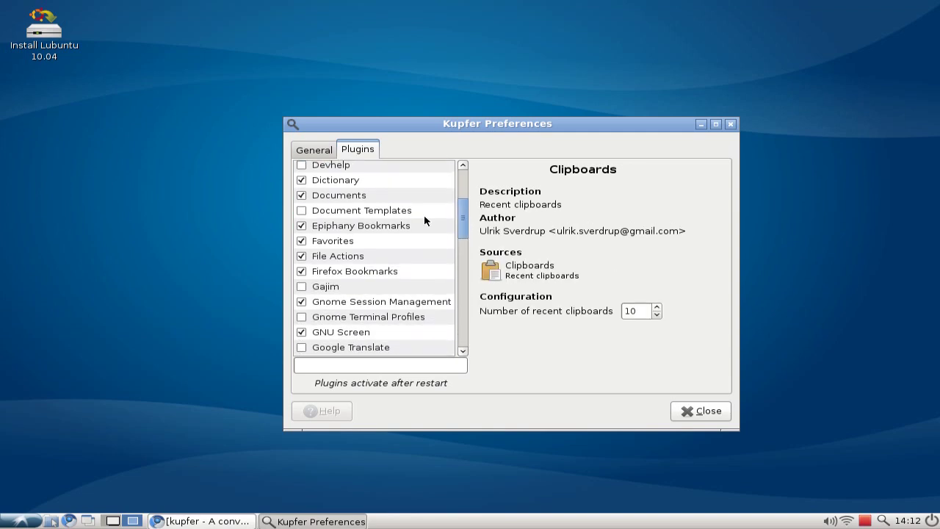
left_click(387, 180)
left_click(389, 197)
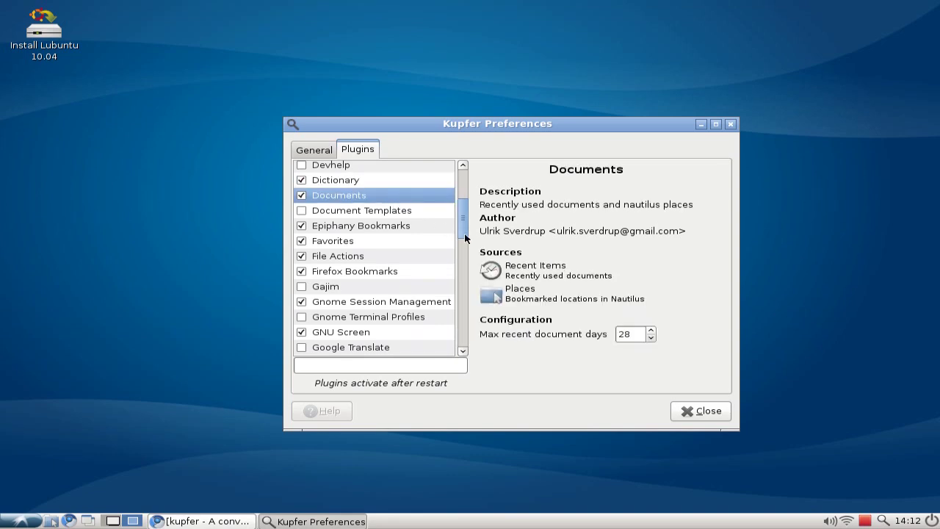
View details of Google Translate, OpenOffice, Opera Bookmarks and Pidgin plugins.
scroll(464, 224, "down", 2)
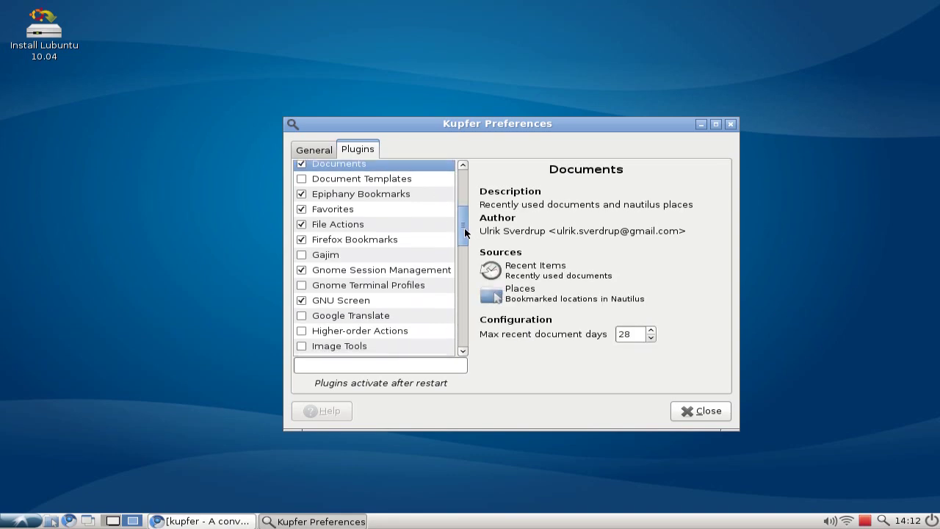
scroll(464, 228, "down", 1)
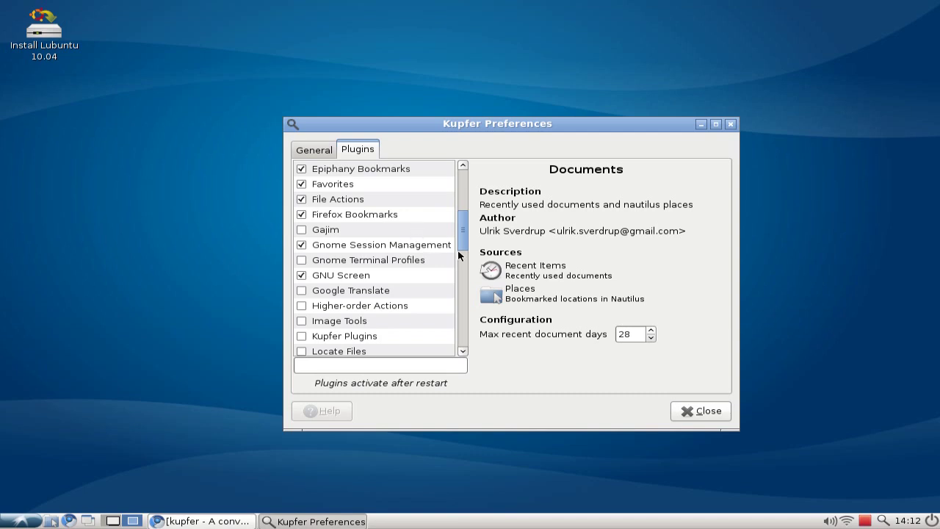
left_click_drag(461, 243, 466, 269)
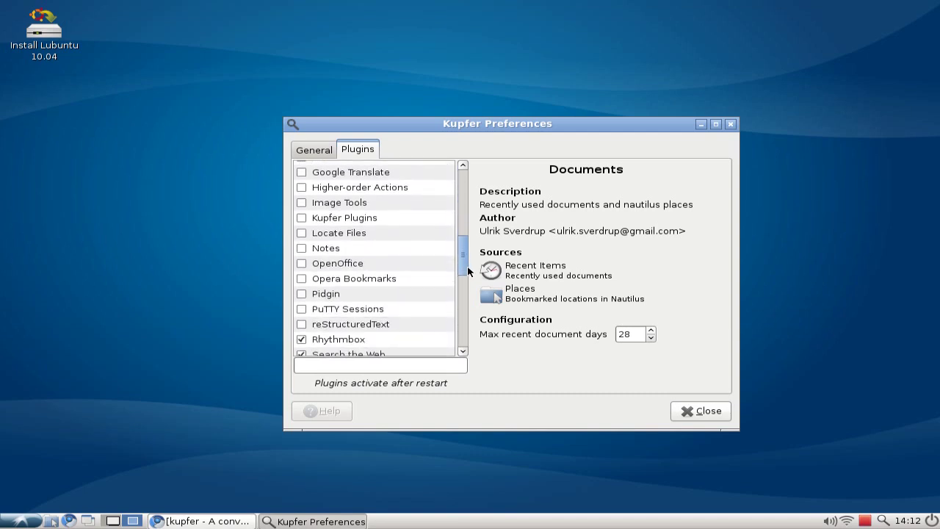
left_click(368, 176)
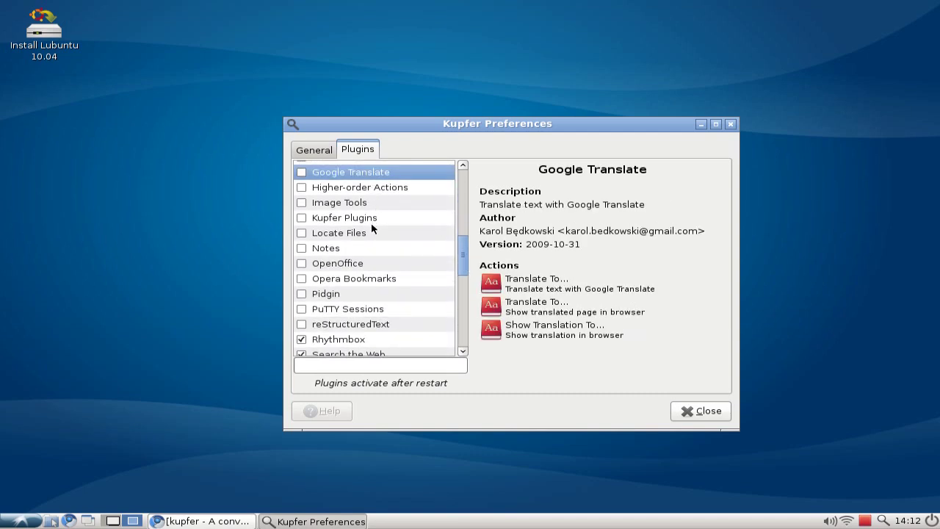
left_click(357, 262)
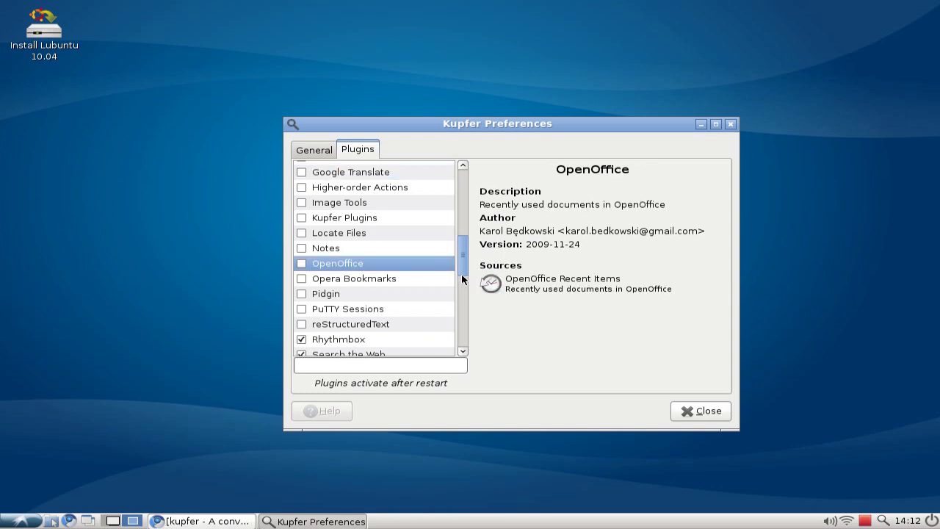
left_click_drag(465, 271, 465, 286)
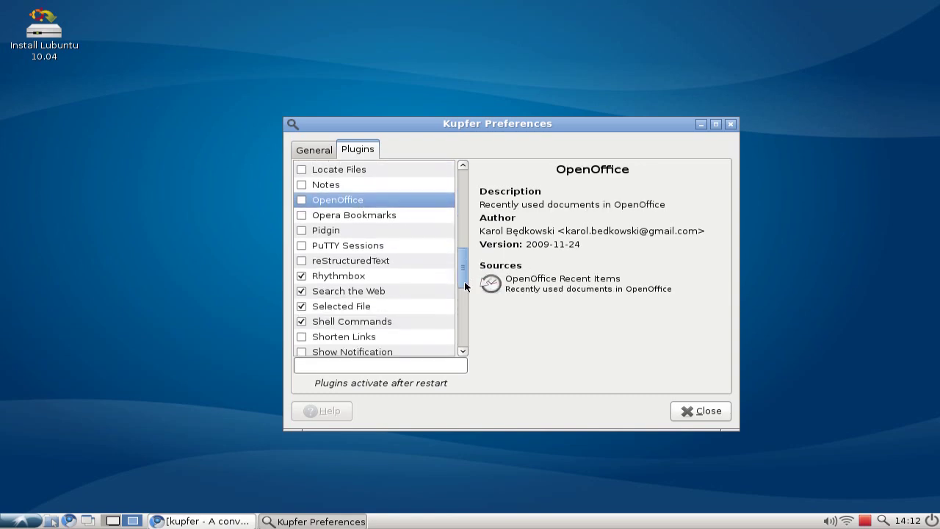
left_click(389, 215)
left_click(376, 230)
left_click_drag(459, 275, 463, 297)
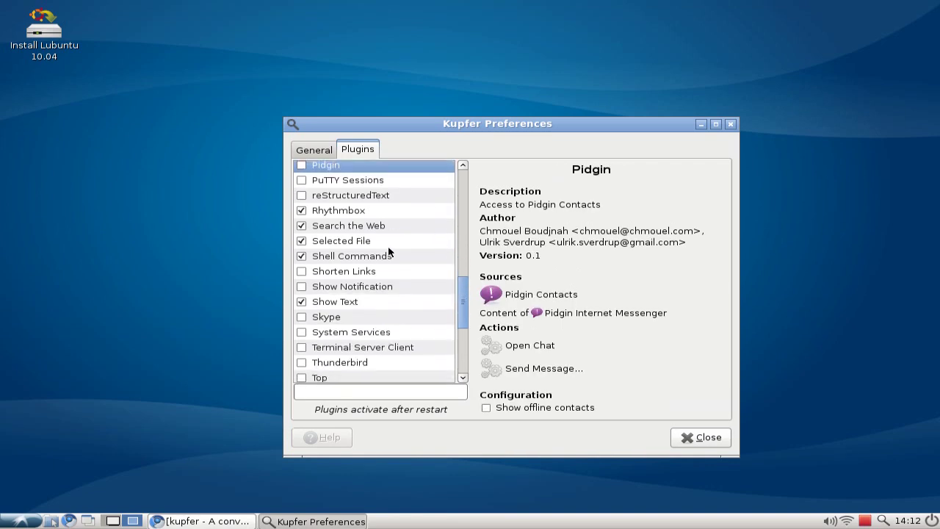
Review Search the Web through Volumes and Disks plugins, then test the Ctrl+Space launcher.
left_click(381, 228)
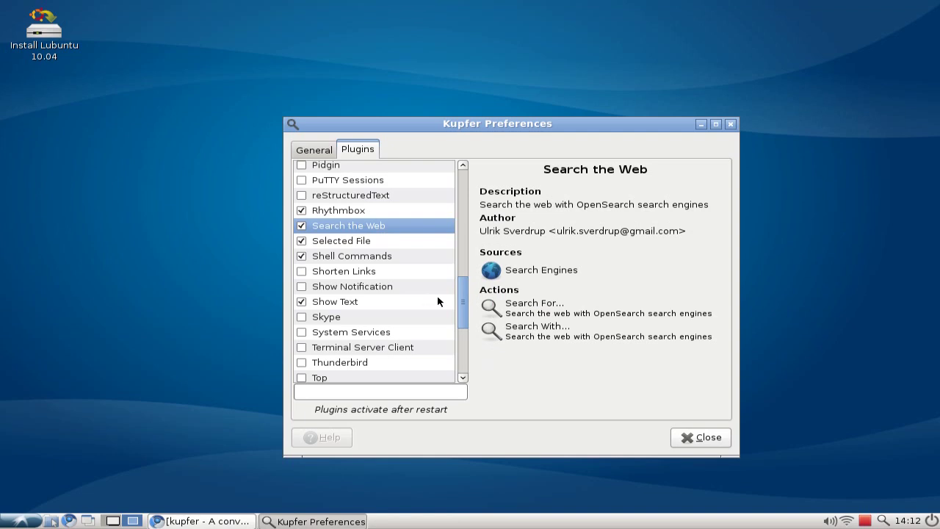
left_click_drag(462, 321, 467, 346)
left_click(346, 270)
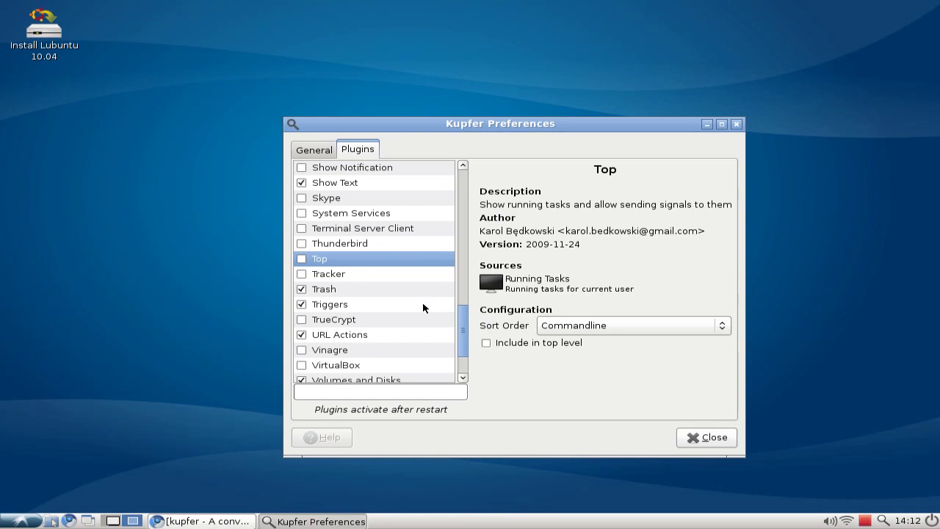
left_click_drag(462, 330, 463, 342)
left_click(346, 238)
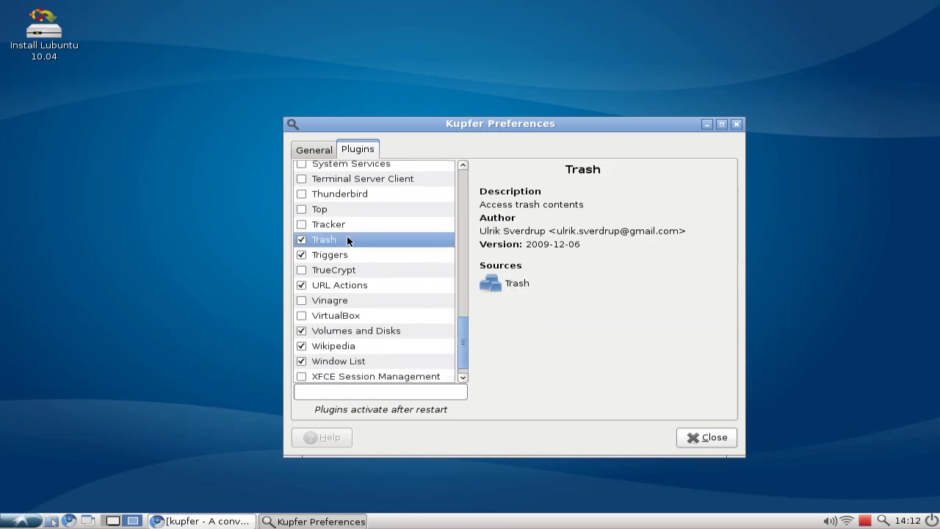
left_click(362, 224)
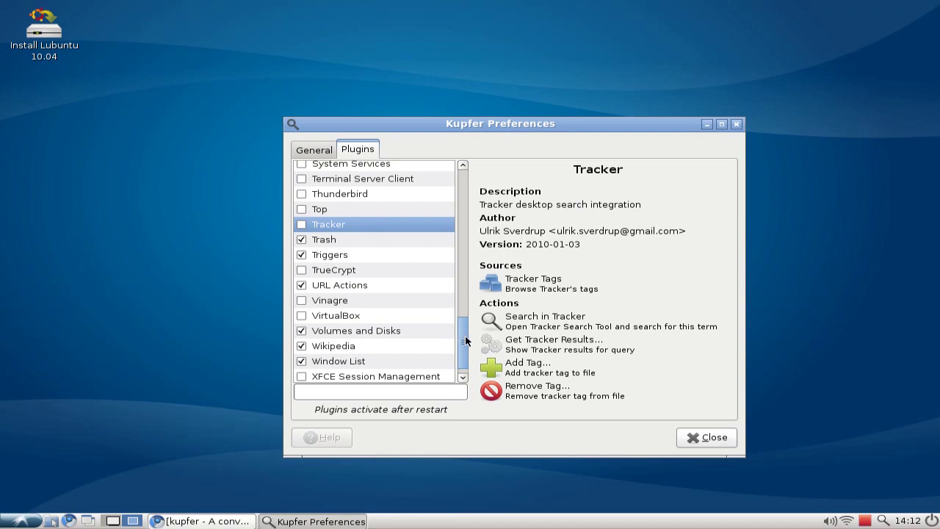
left_click_drag(466, 341, 465, 346)
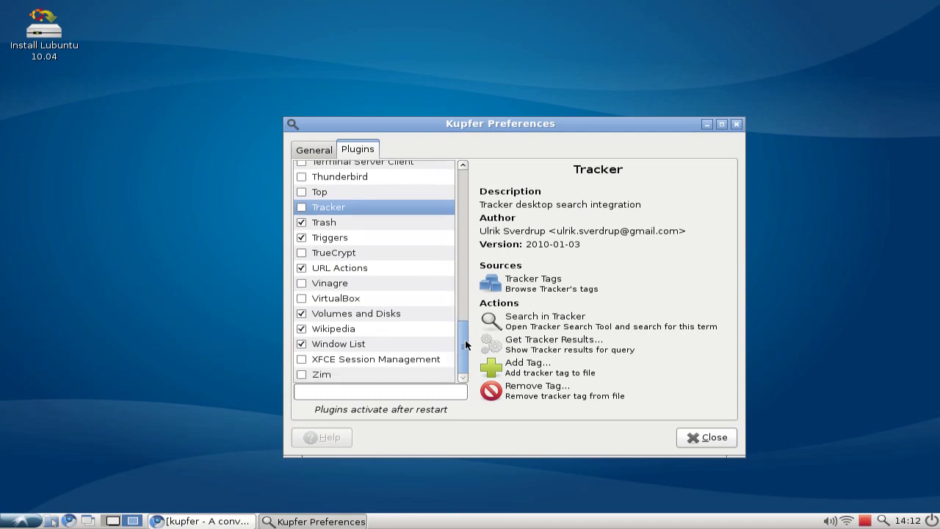
left_click(370, 268)
left_click(355, 301)
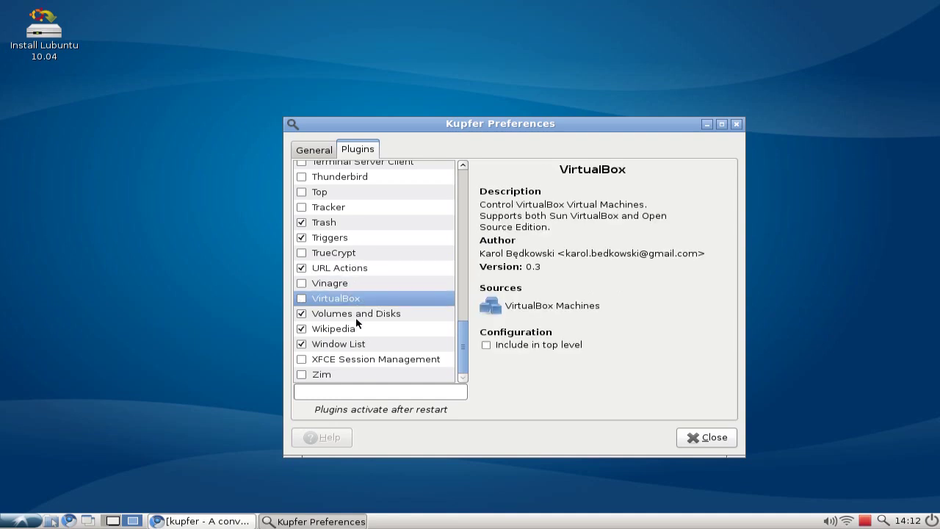
left_click(357, 316)
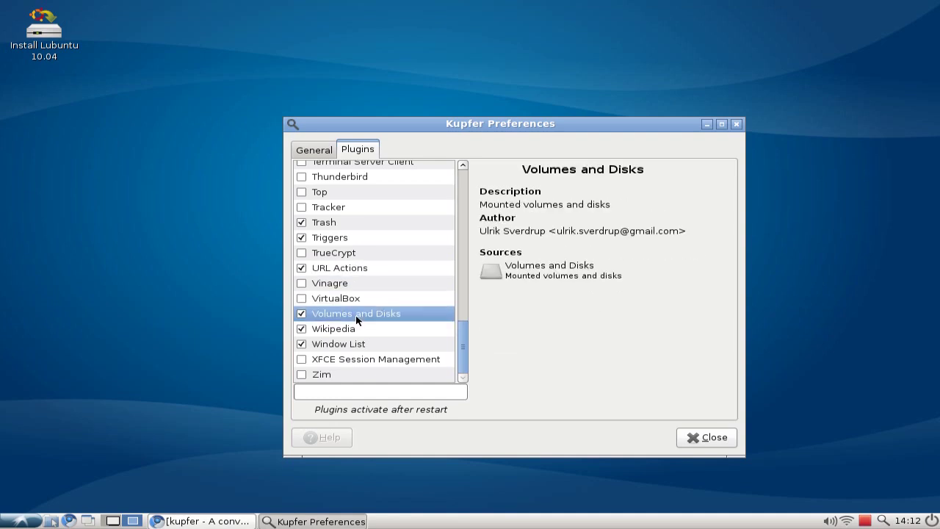
key("ctrl+space")
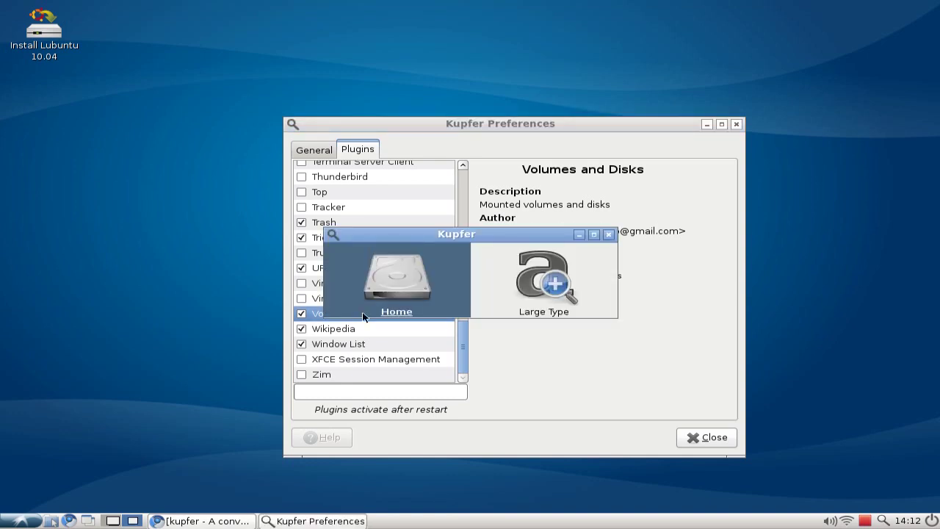
key("Escape")
key("Escape")
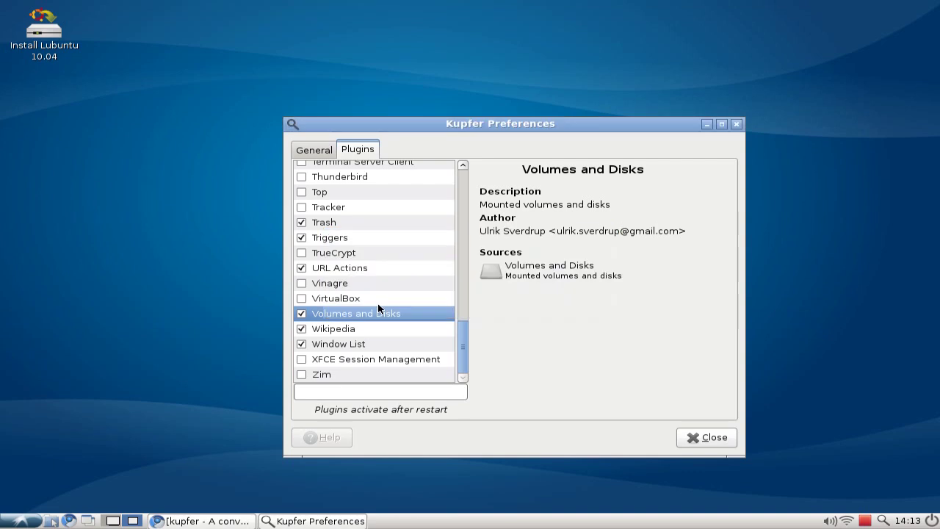
View Wikipedia (language 'en') and Window List plugin details, then close Preferences.
left_click(361, 331)
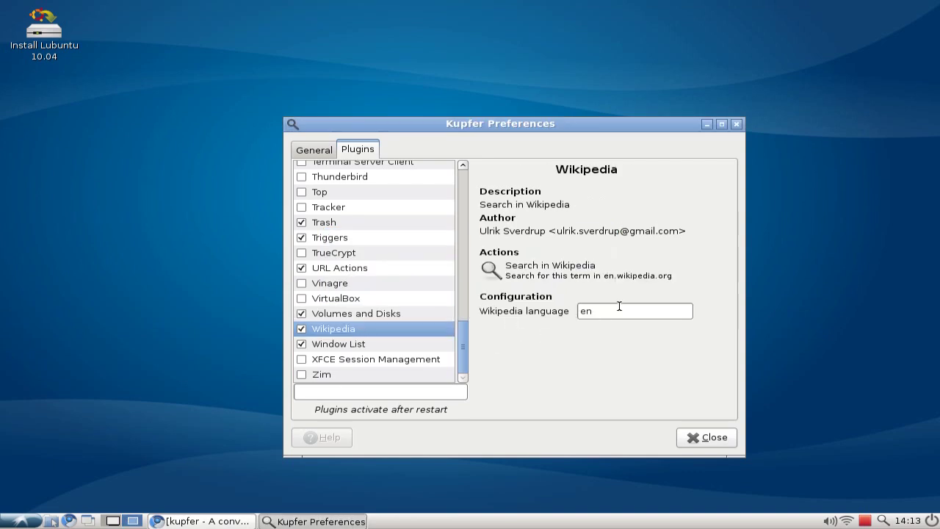
left_click_drag(607, 311, 555, 313)
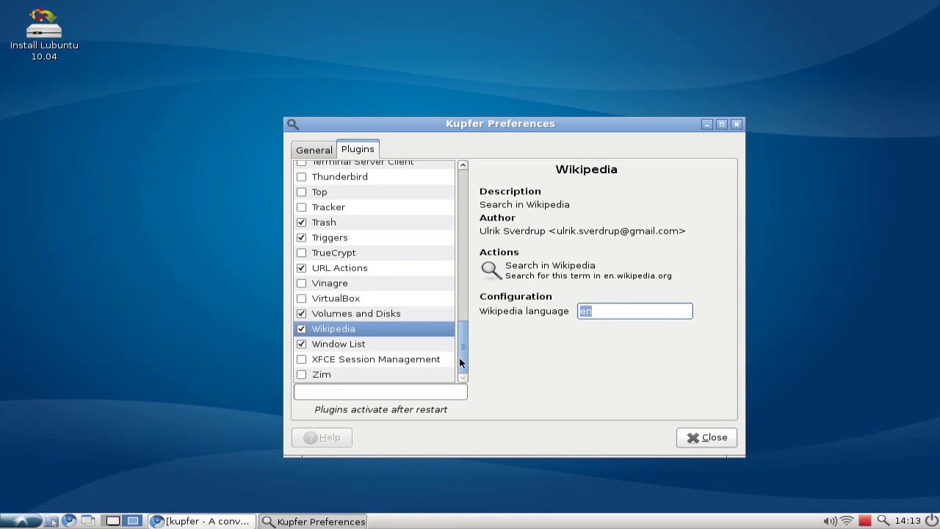
left_click(360, 345)
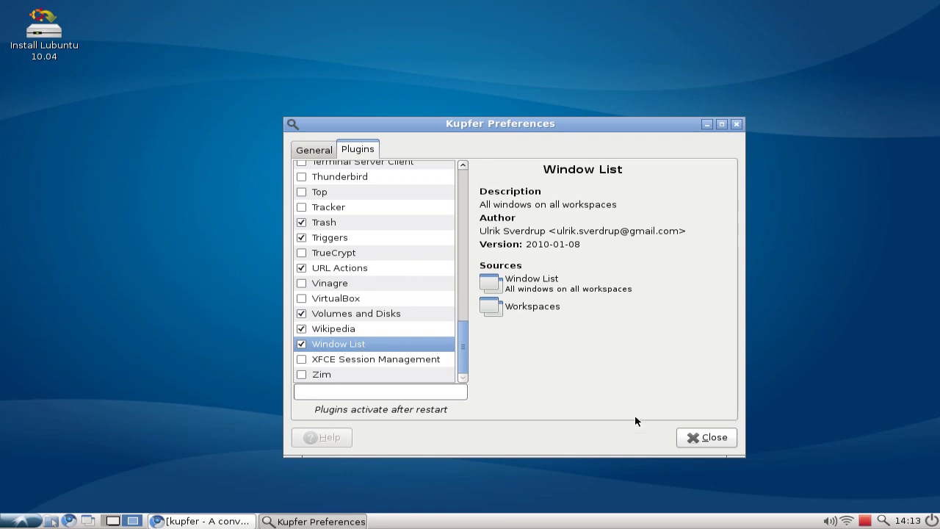
left_click(725, 442)
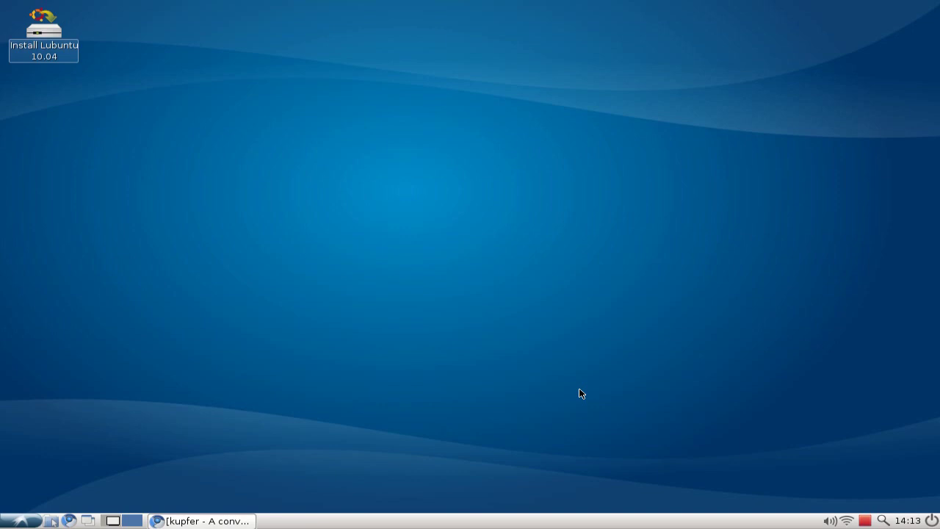
Use Kupfer's 'chromium' match to bring the Chromium window forward.
key("ctrl+space")
type("chromium")
key("Return")
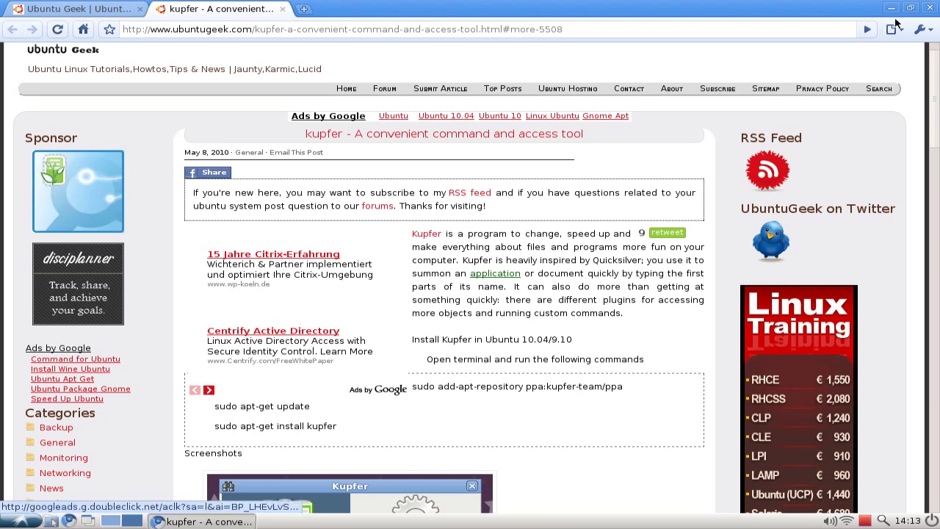
Minimize Chromium, run a Kupfer Google search for lubuntu, then close the results tab.
left_click(893, 8)
key("ctrl+space")
type("google")
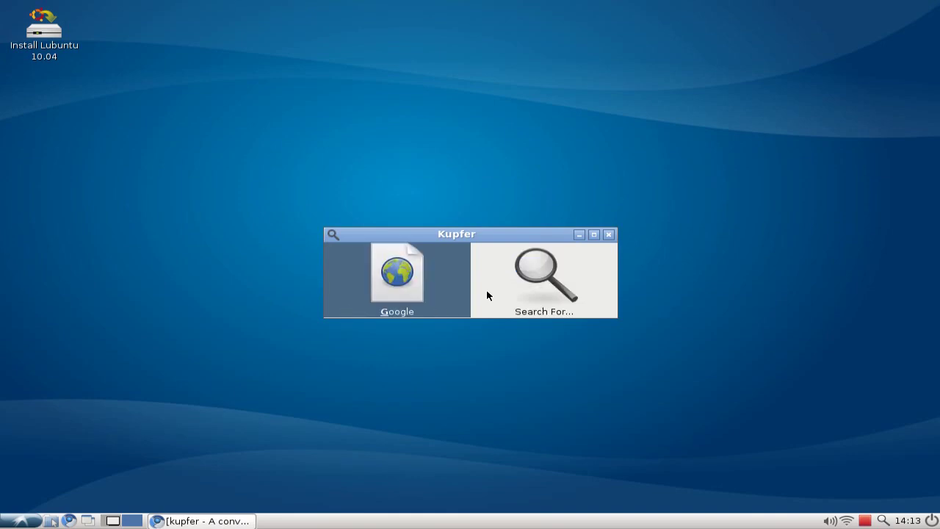
key("Tab")
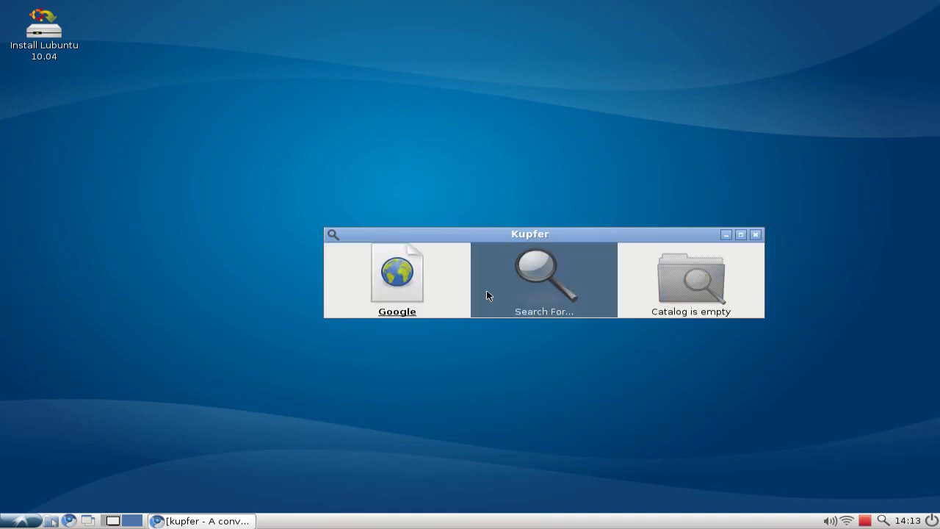
key("Tab")
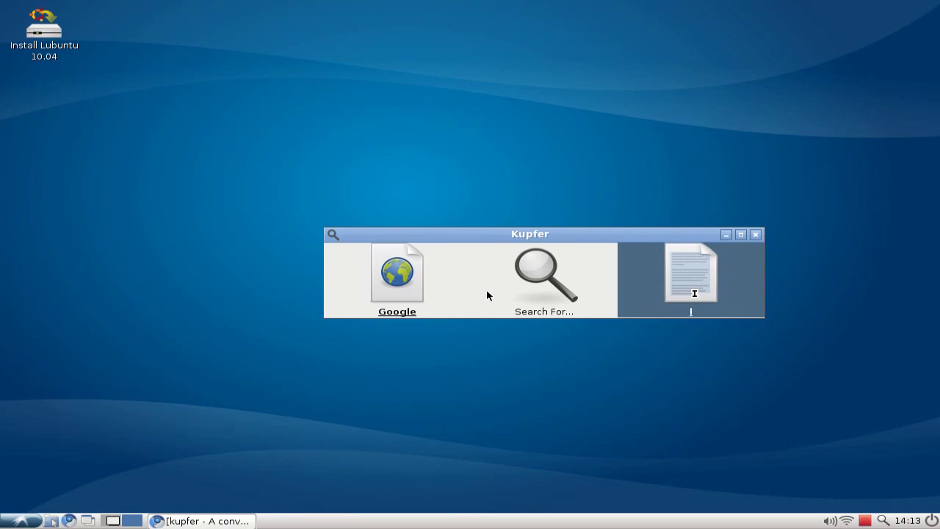
type("ubuntu")
key("Return")
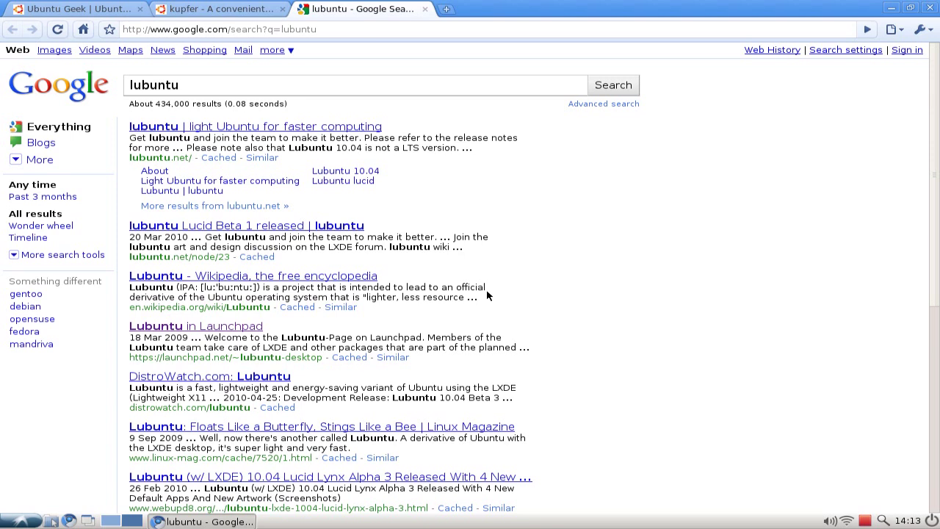
left_click(424, 10)
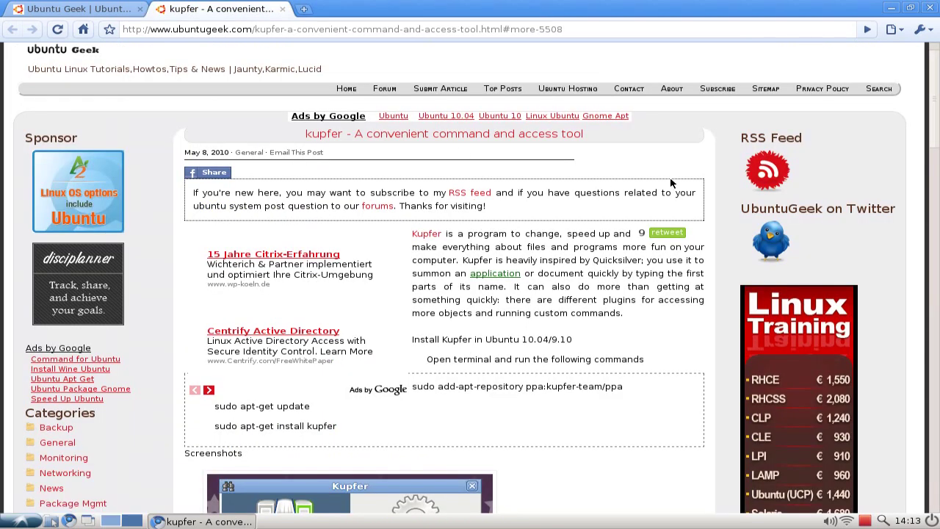
Over the cleared desktop, show 'Thanksforwatching' full-screen with Kupfer's Large Type action.
left_click(892, 8)
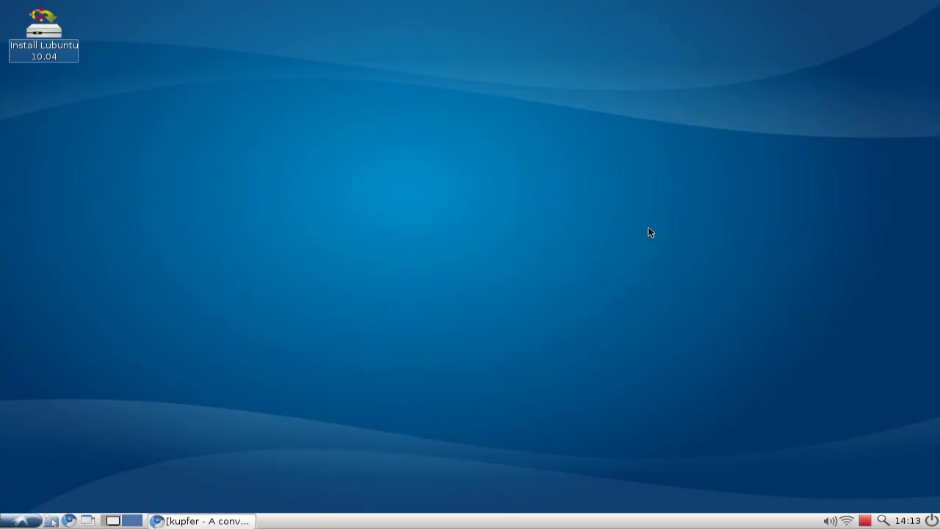
key("ctrl+space")
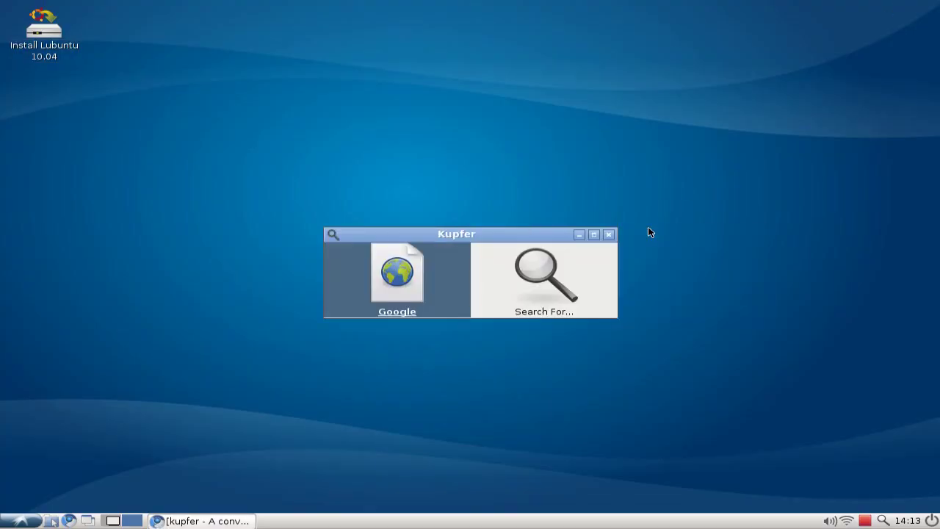
type("Thanks")
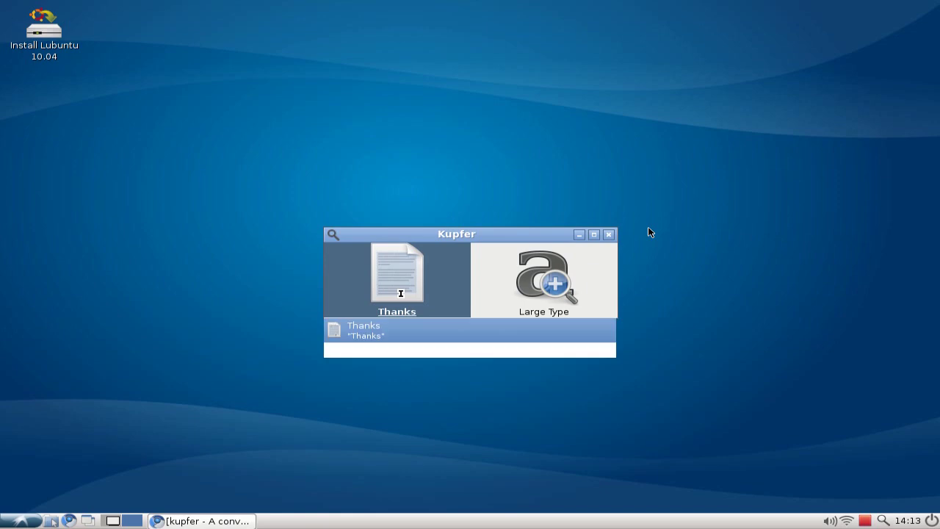
type("S")
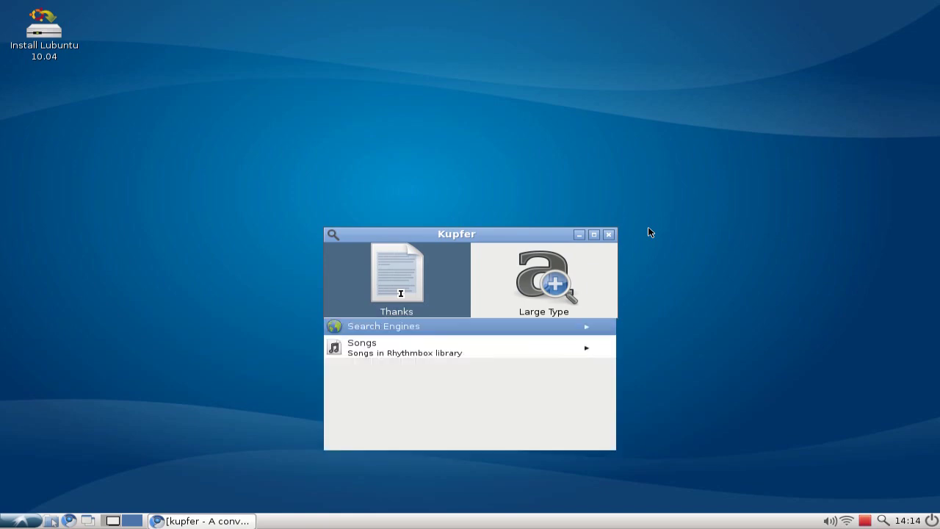
key("BackSpace")
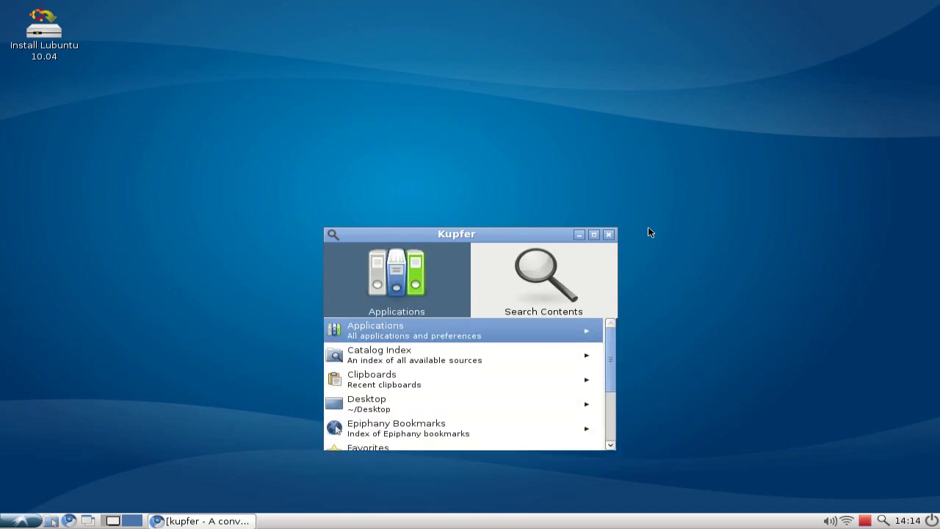
key("Escape")
type("Thanks")
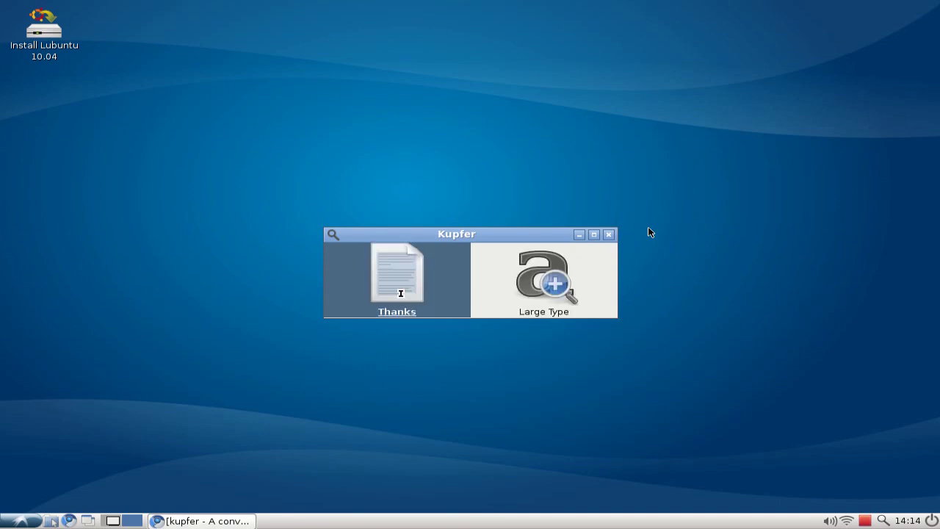
type("forwatching")
key("Return")
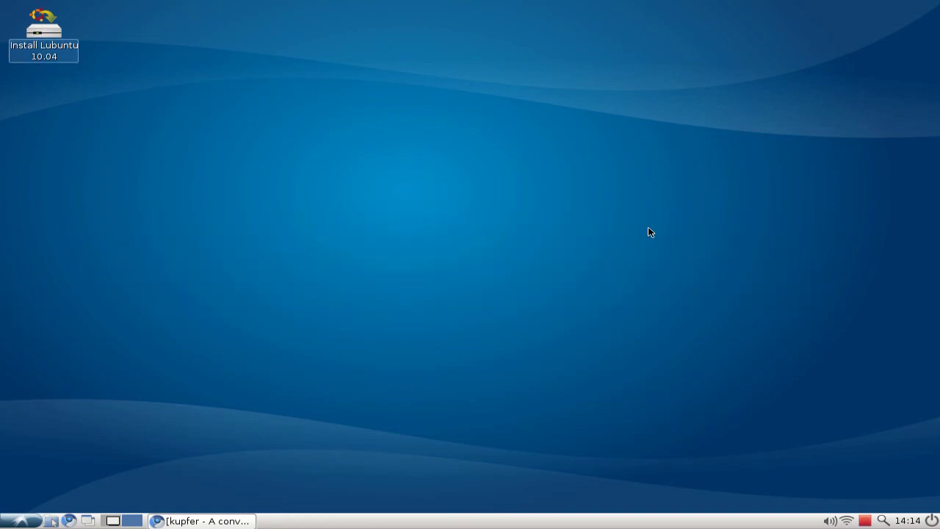